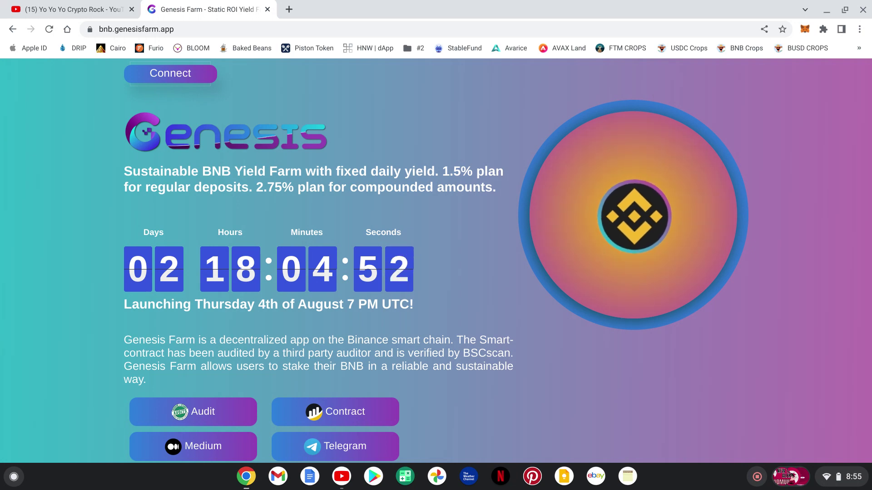
View the YouTube channel's videos page, then return to the Genesis Farm launch page.
{"action": "left_click", "coordinate": [85, 10]}
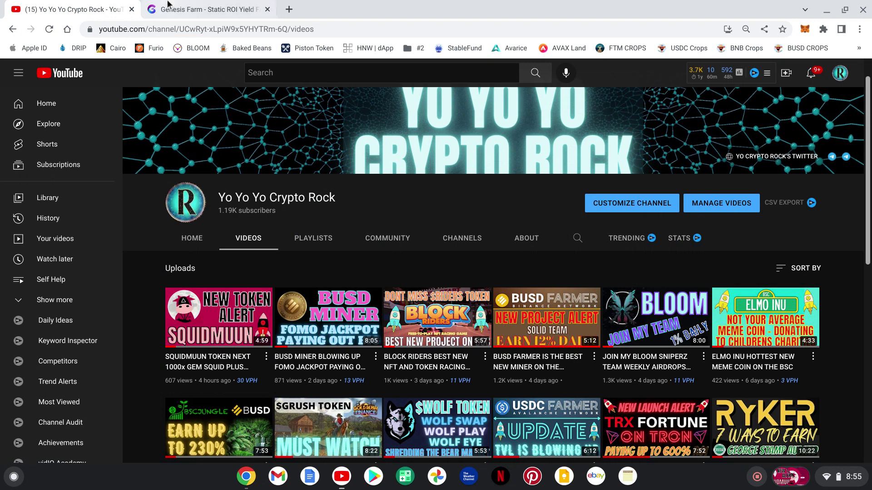
{"action": "left_click", "coordinate": [181, 9]}
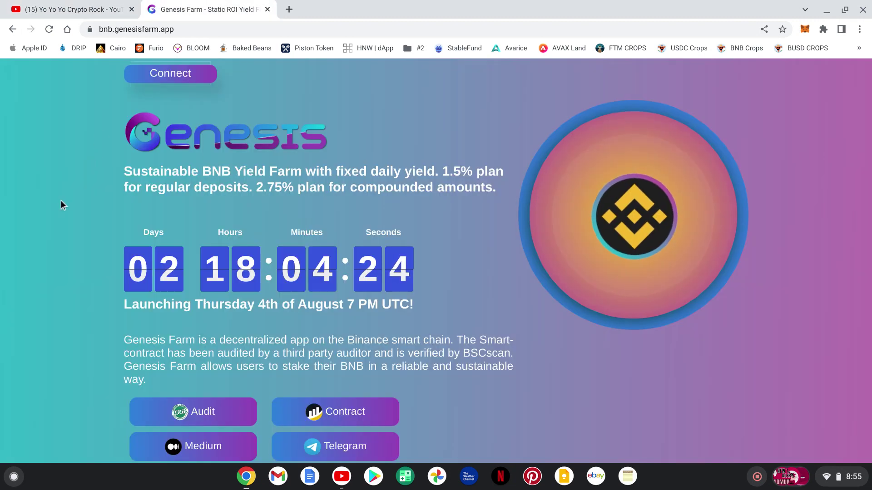
{"action": "scroll", "coordinate": [61, 201], "scroll_direction": "down", "scroll_amount": 3}
{"action": "scroll", "coordinate": [61, 200], "scroll_direction": "up", "scroll_amount": 3}
Connect MetaMask Account 1 to Genesis Farm and approve the connection.
{"action": "left_click", "coordinate": [167, 75]}
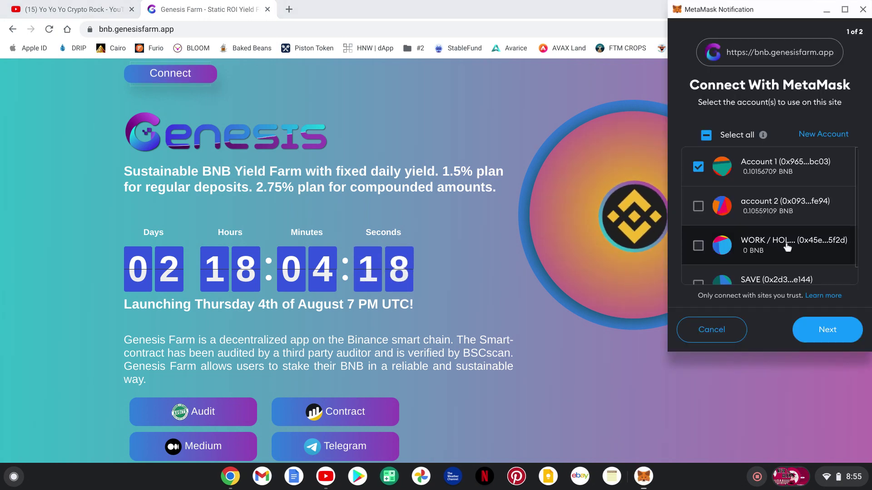
{"action": "left_click", "coordinate": [827, 329]}
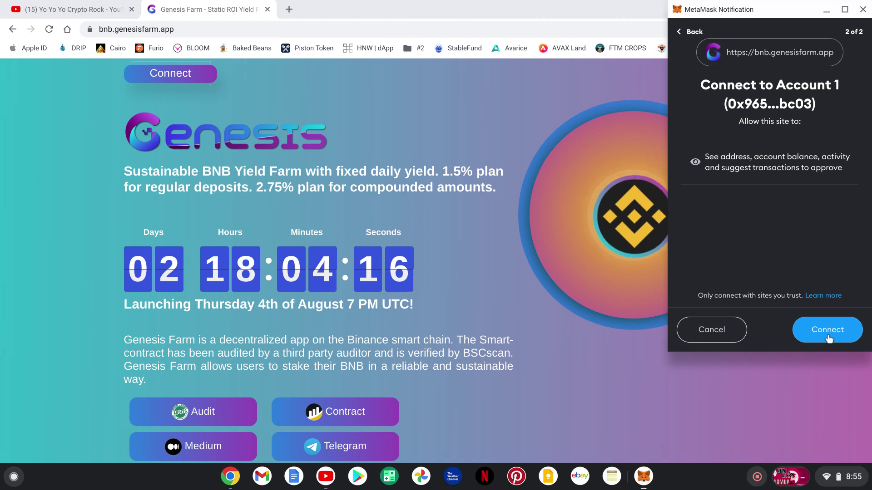
{"action": "left_click", "coordinate": [827, 330]}
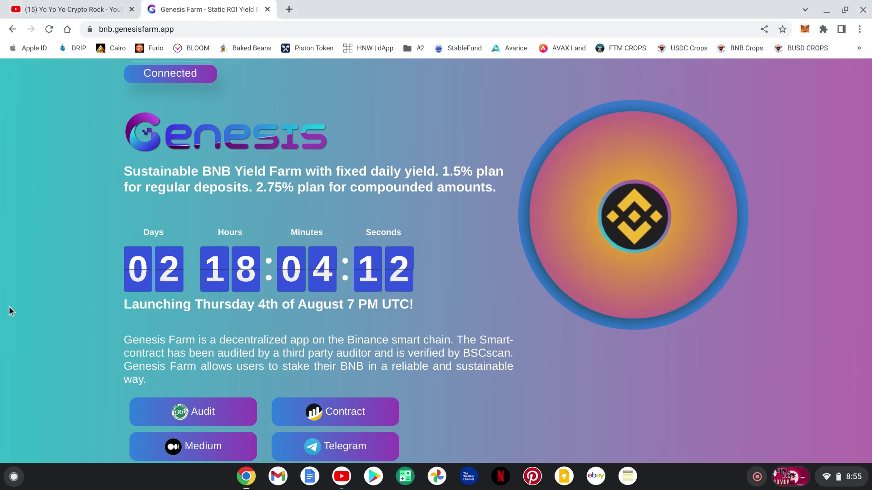
{"action": "scroll", "coordinate": [9, 307], "scroll_direction": "down", "scroll_amount": 5}
{"action": "scroll", "coordinate": [90, 250], "scroll_direction": "down", "scroll_amount": 5}
{"action": "scroll", "coordinate": [90, 250], "scroll_direction": "down", "scroll_amount": 3}
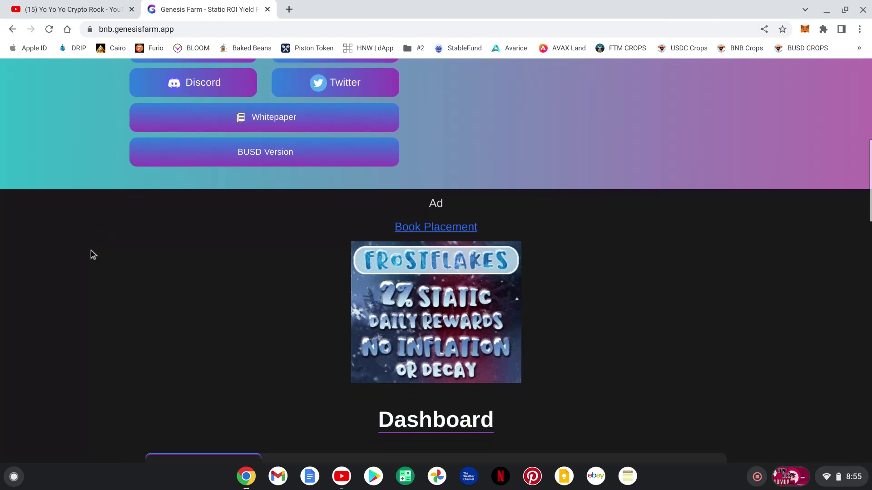
{"action": "scroll", "coordinate": [91, 251], "scroll_direction": "down", "scroll_amount": 2}
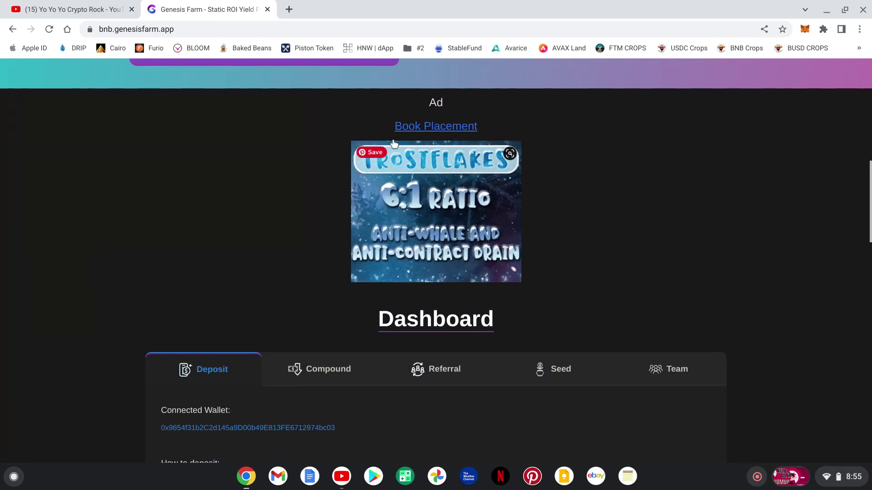
{"action": "scroll", "coordinate": [90, 278], "scroll_direction": "down", "scroll_amount": 1}
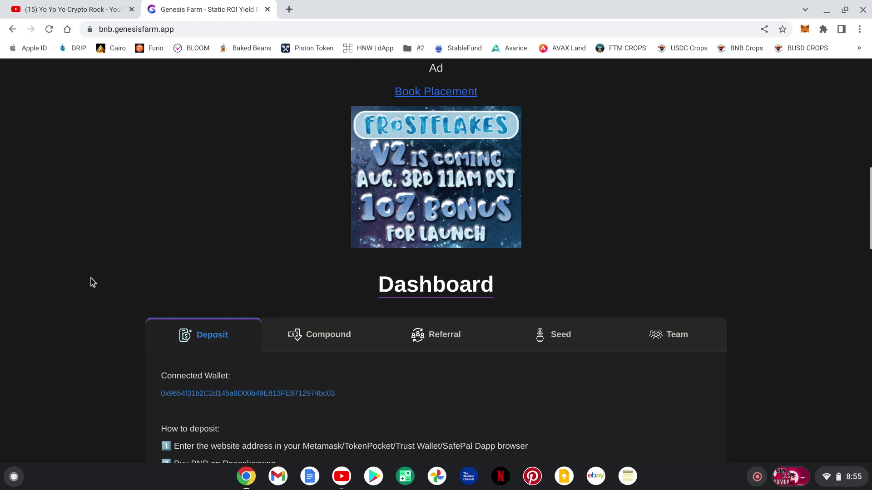
{"action": "scroll", "coordinate": [90, 278], "scroll_direction": "down", "scroll_amount": 2}
{"action": "scroll", "coordinate": [91, 279], "scroll_direction": "down", "scroll_amount": 2}
{"action": "scroll", "coordinate": [90, 279], "scroll_direction": "down", "scroll_amount": 1}
{"action": "scroll", "coordinate": [90, 278], "scroll_direction": "down", "scroll_amount": 2}
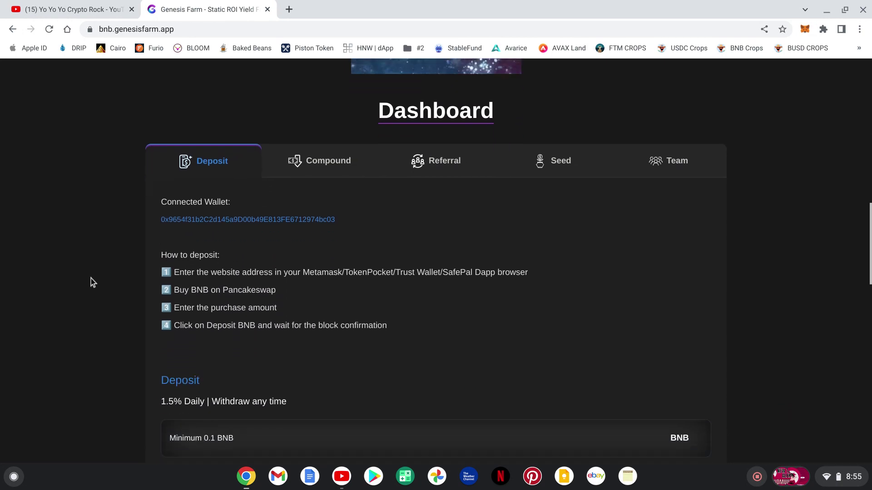
{"action": "scroll", "coordinate": [90, 278], "scroll_direction": "down", "scroll_amount": 1}
{"action": "scroll", "coordinate": [91, 279], "scroll_direction": "down", "scroll_amount": 1}
{"action": "scroll", "coordinate": [90, 278], "scroll_direction": "down", "scroll_amount": 1}
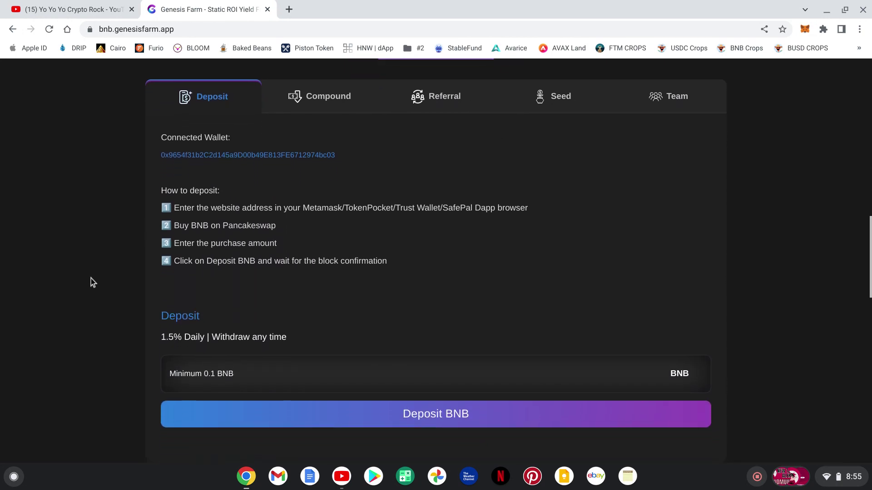
{"action": "scroll", "coordinate": [91, 278], "scroll_direction": "up", "scroll_amount": 1}
{"action": "scroll", "coordinate": [91, 279], "scroll_direction": "down", "scroll_amount": 1}
{"action": "scroll", "coordinate": [91, 278], "scroll_direction": "up", "scroll_amount": 1}
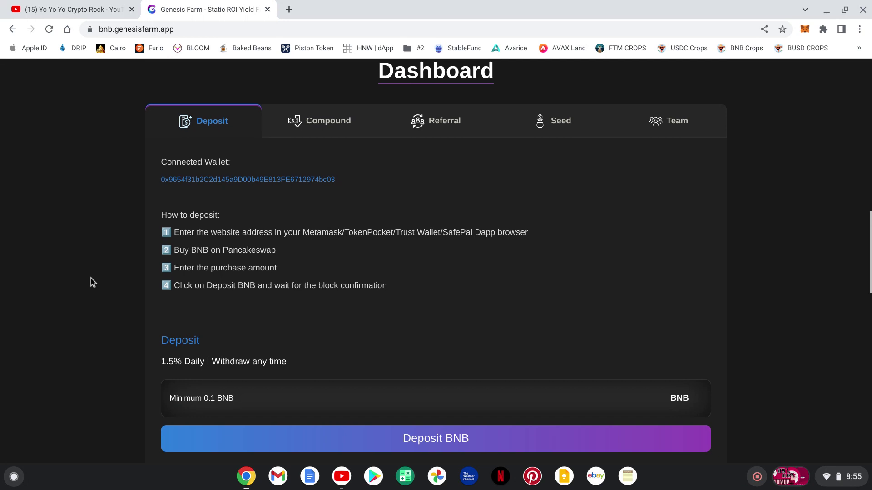
{"action": "scroll", "coordinate": [111, 322], "scroll_direction": "down", "scroll_amount": 2}
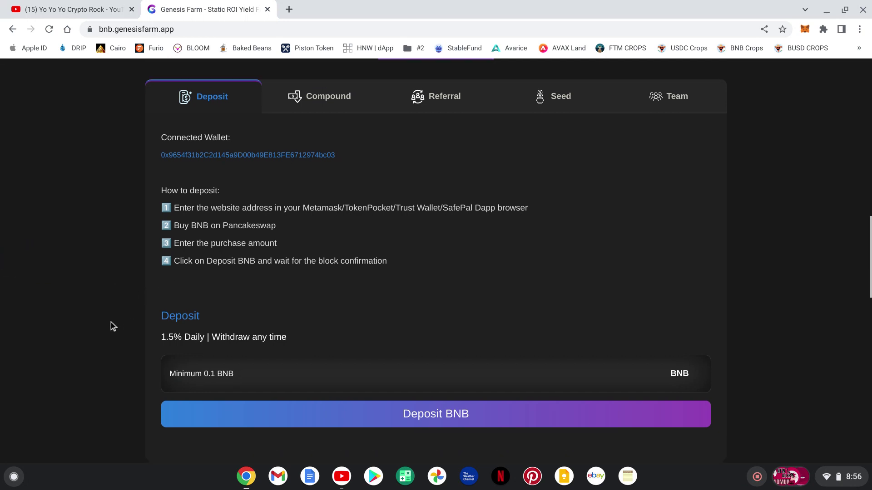
{"action": "scroll", "coordinate": [111, 322], "scroll_direction": "down", "scroll_amount": 1}
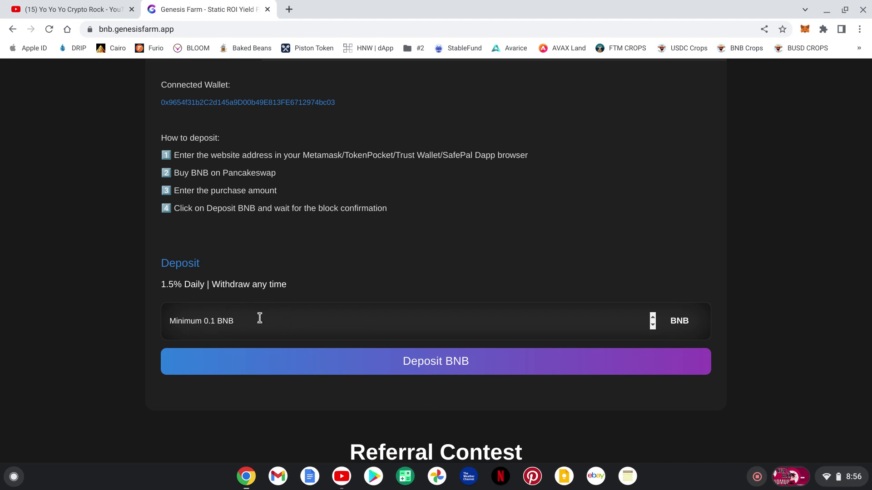
{"action": "type", "text": "5"}
{"action": "mouse_move", "coordinate": [199, 321]}
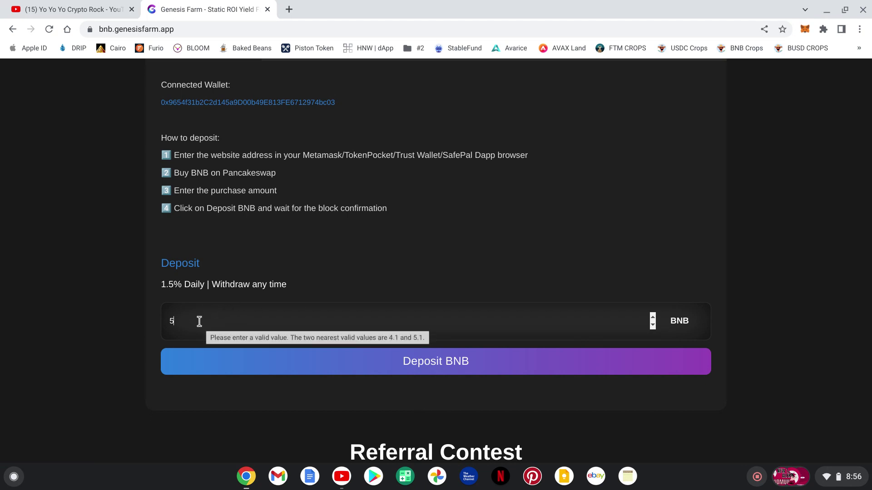
{"action": "left_click", "coordinate": [180, 322]}
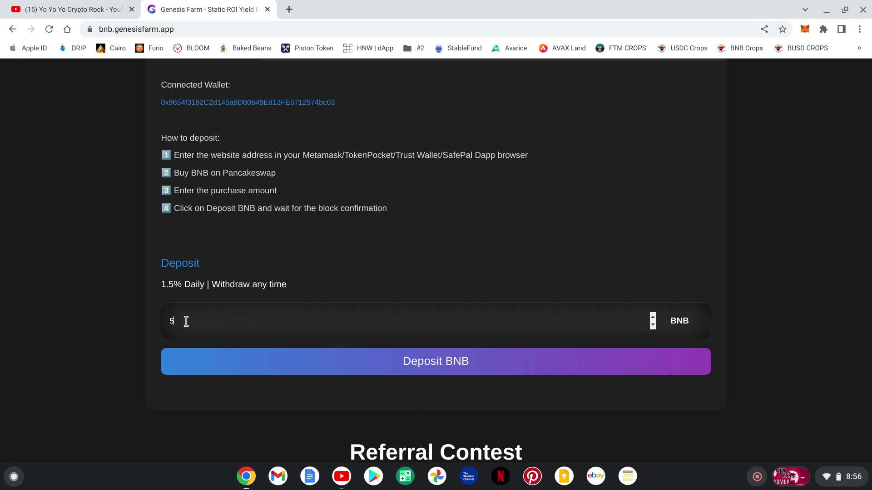
{"action": "key", "text": "BackSpace"}
{"action": "type", "text": "5"}
{"action": "key", "text": "BackSpace"}
{"action": "key", "text": "BackSpace"}
{"action": "type", "text": "12"}
{"action": "key", "text": "BackSpace"}
{"action": "key", "text": "BackSpace"}
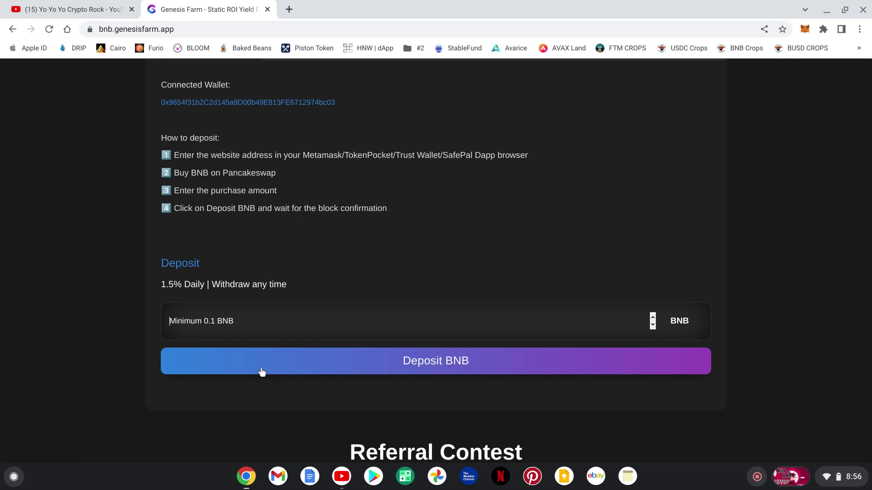
{"action": "scroll", "coordinate": [125, 338], "scroll_direction": "down", "scroll_amount": 4}
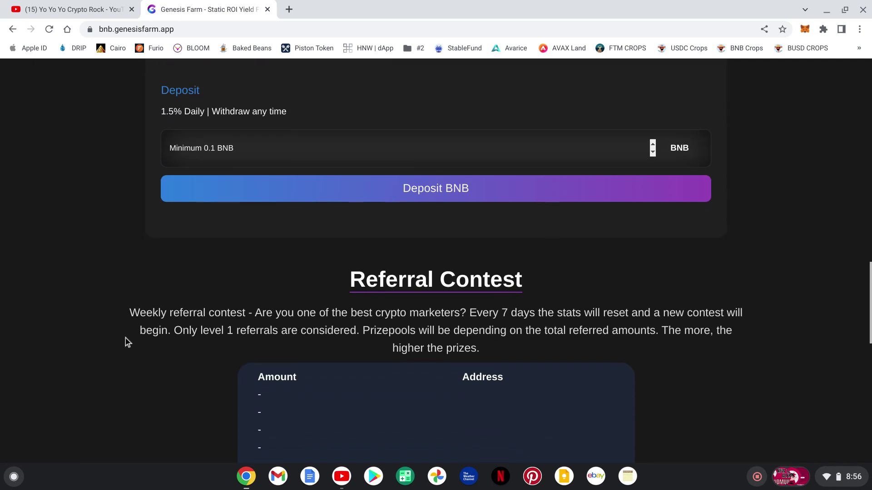
{"action": "scroll", "coordinate": [126, 339], "scroll_direction": "down", "scroll_amount": 2}
{"action": "scroll", "coordinate": [125, 338], "scroll_direction": "down", "scroll_amount": 1}
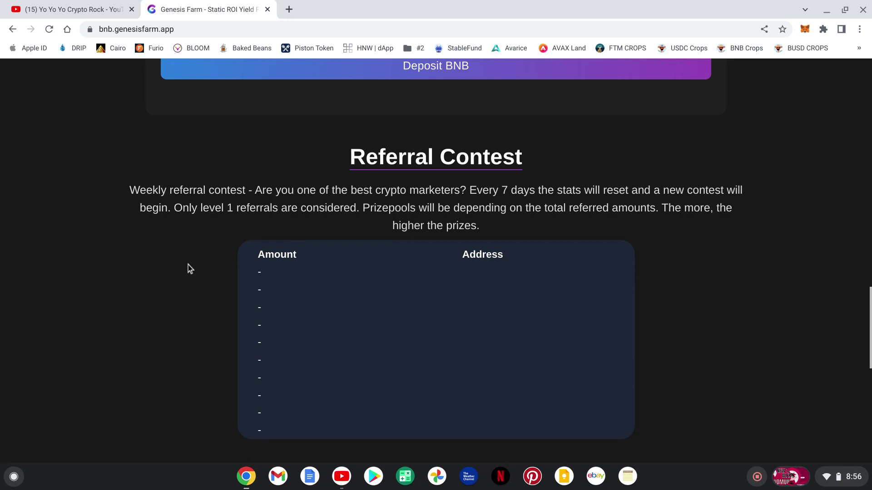
{"action": "scroll", "coordinate": [188, 265], "scroll_direction": "down", "scroll_amount": 2}
{"action": "scroll", "coordinate": [188, 266], "scroll_direction": "down", "scroll_amount": 1}
{"action": "scroll", "coordinate": [84, 297], "scroll_direction": "down", "scroll_amount": 2}
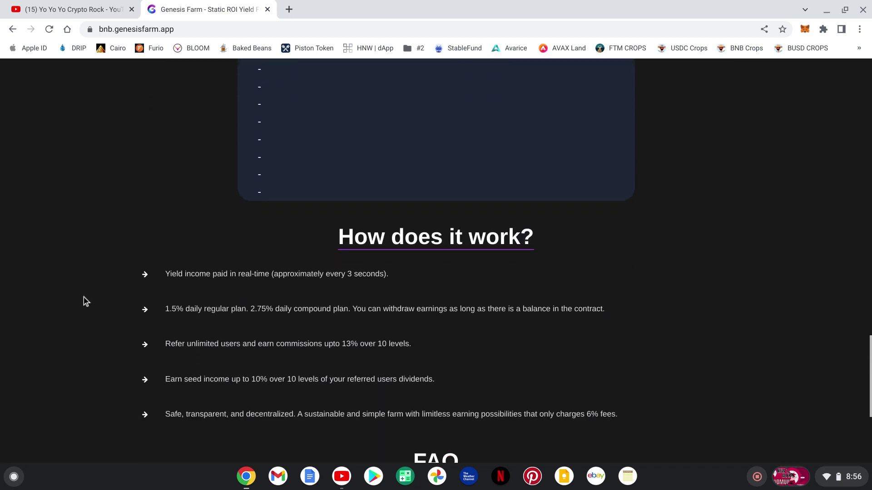
{"action": "scroll", "coordinate": [84, 298], "scroll_direction": "down", "scroll_amount": 1}
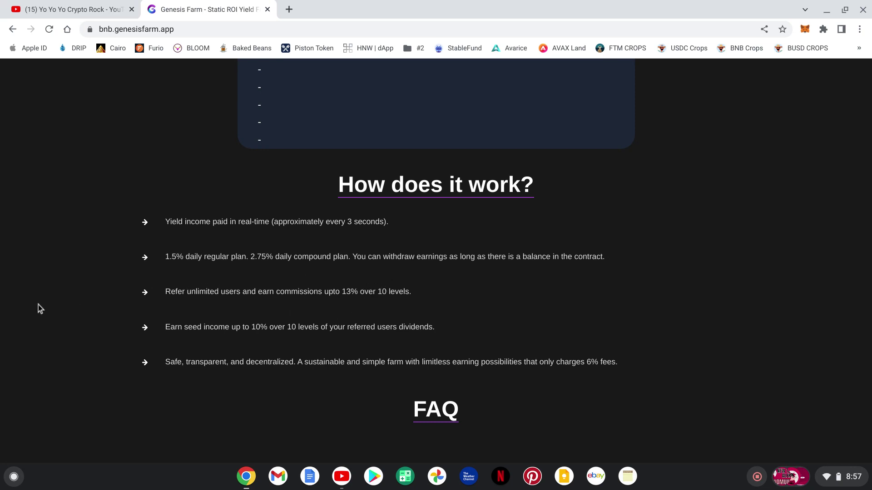
{"action": "scroll", "coordinate": [39, 305], "scroll_direction": "down", "scroll_amount": 1}
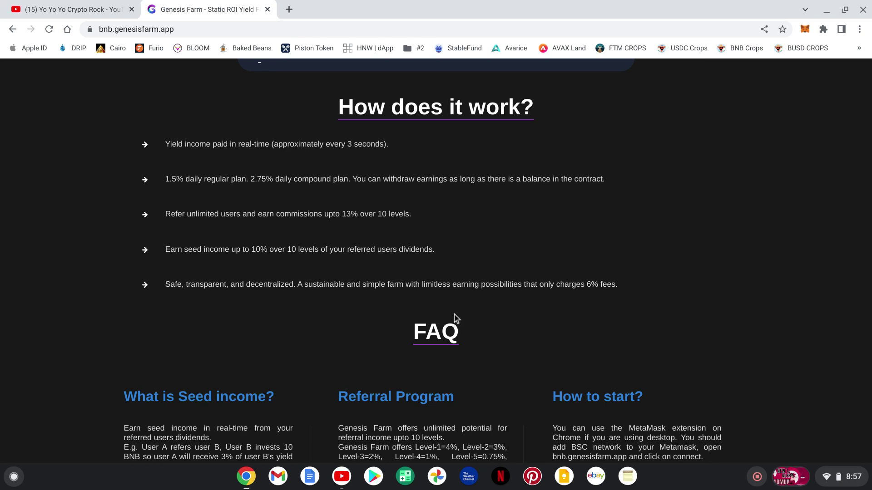
{"action": "scroll", "coordinate": [82, 279], "scroll_direction": "down", "scroll_amount": 3}
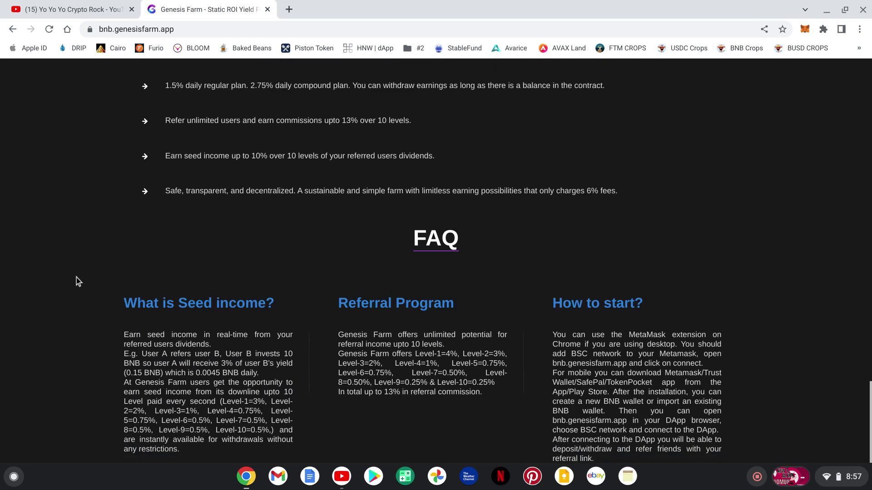
{"action": "scroll", "coordinate": [76, 277], "scroll_direction": "up", "scroll_amount": 5}
{"action": "scroll", "coordinate": [77, 278], "scroll_direction": "up", "scroll_amount": 5}
{"action": "scroll", "coordinate": [77, 277], "scroll_direction": "up", "scroll_amount": 3}
{"action": "scroll", "coordinate": [77, 277], "scroll_direction": "up", "scroll_amount": 1}
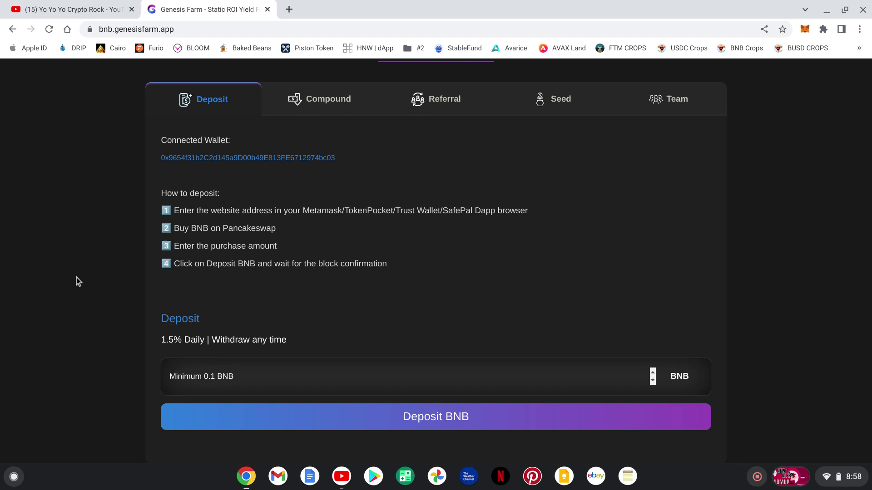
{"action": "scroll", "coordinate": [76, 276], "scroll_direction": "up", "scroll_amount": 5}
{"action": "scroll", "coordinate": [76, 277], "scroll_direction": "up", "scroll_amount": 5}
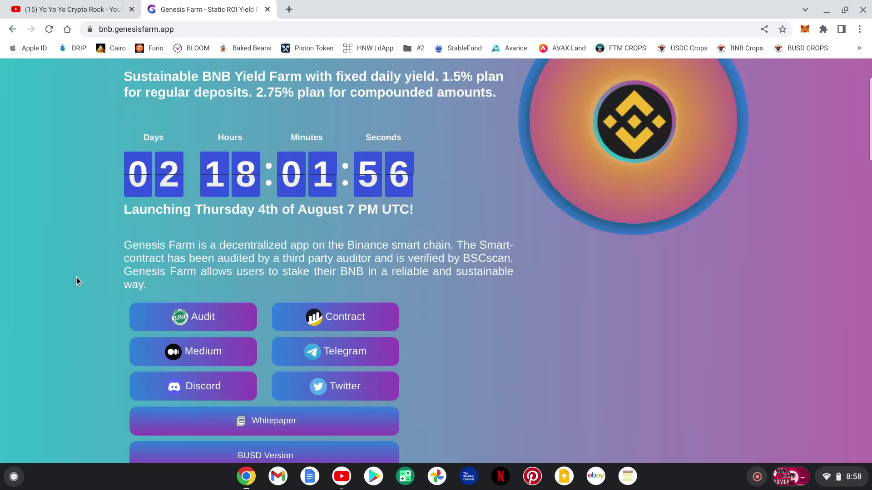
{"action": "scroll", "coordinate": [77, 277], "scroll_direction": "up", "scroll_amount": 2}
{"action": "scroll", "coordinate": [62, 331], "scroll_direction": "down", "scroll_amount": 2}
{"action": "scroll", "coordinate": [61, 332], "scroll_direction": "down", "scroll_amount": 2}
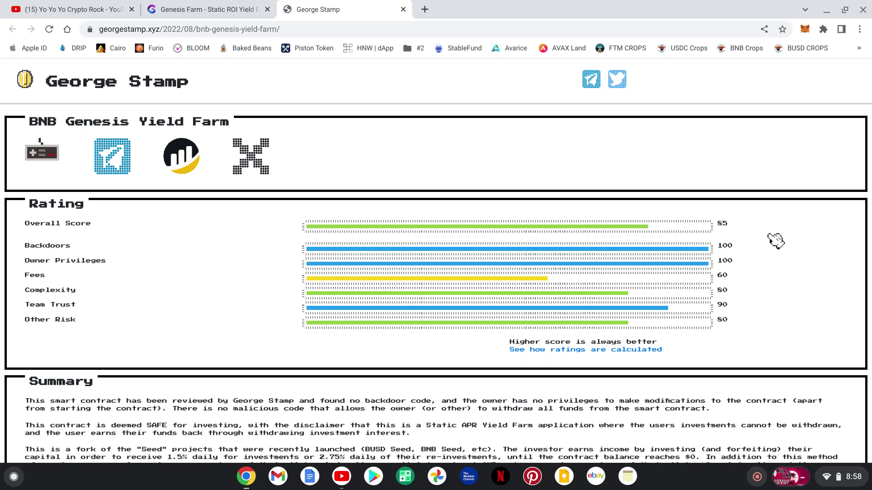
{"action": "scroll", "coordinate": [775, 240], "scroll_direction": "down", "scroll_amount": 1}
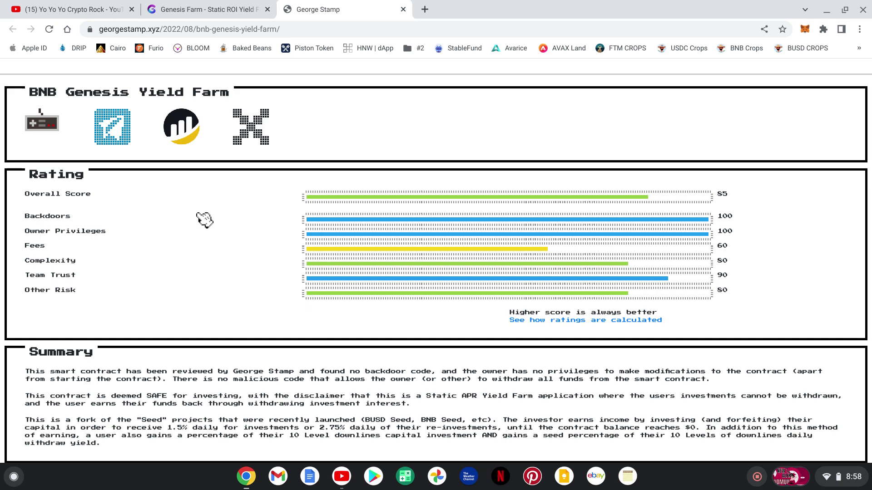
{"action": "scroll", "coordinate": [205, 220], "scroll_direction": "down", "scroll_amount": 3}
{"action": "scroll", "coordinate": [204, 219], "scroll_direction": "down", "scroll_amount": 3}
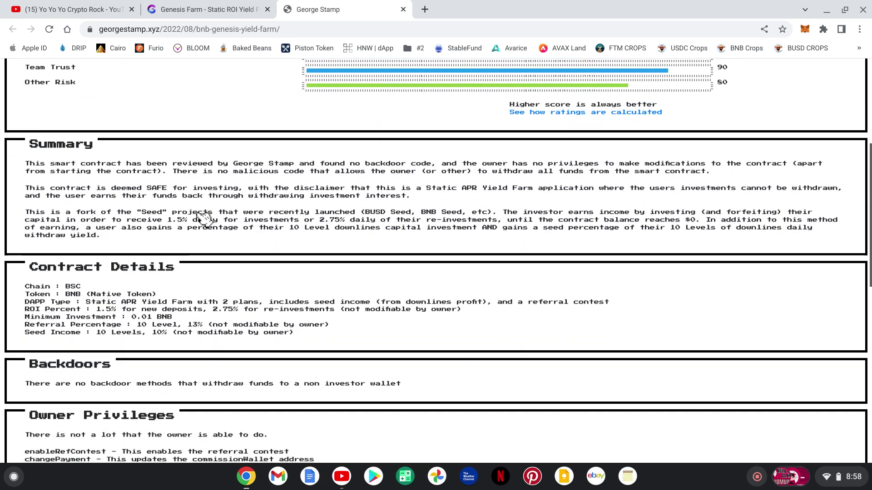
{"action": "scroll", "coordinate": [205, 219], "scroll_direction": "down", "scroll_amount": 1}
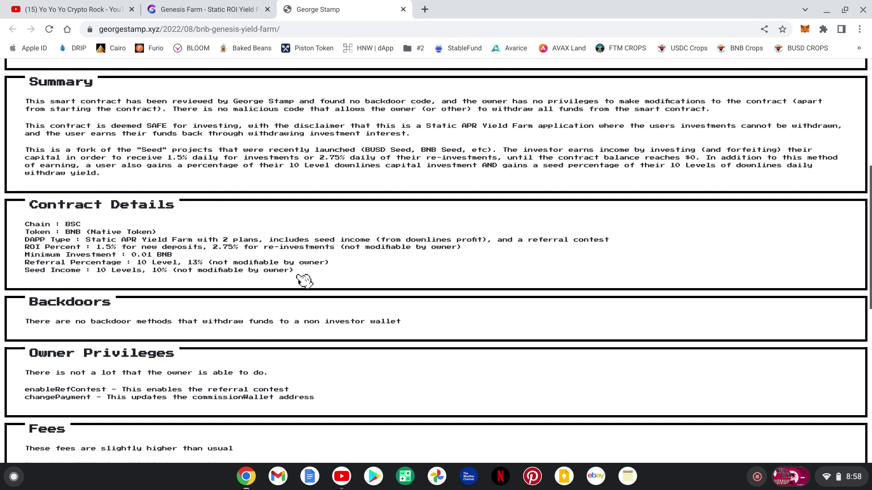
{"action": "scroll", "coordinate": [303, 279], "scroll_direction": "down", "scroll_amount": 1}
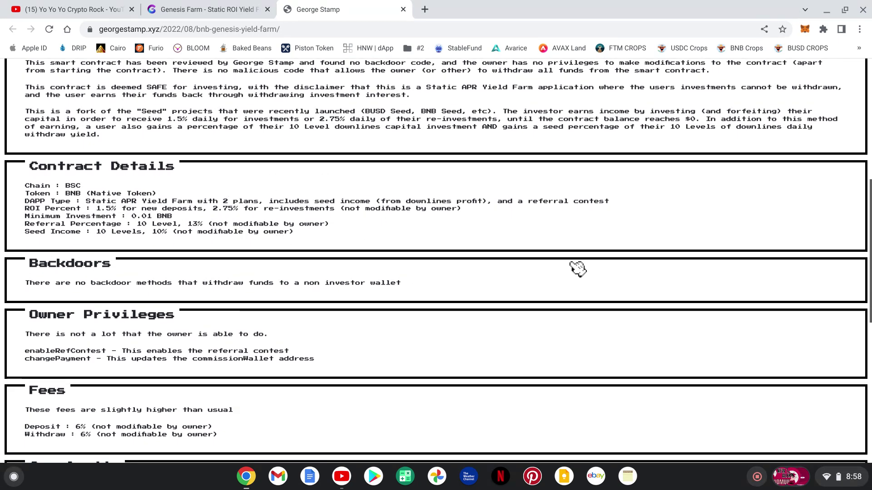
{"action": "scroll", "coordinate": [577, 267], "scroll_direction": "down", "scroll_amount": 1}
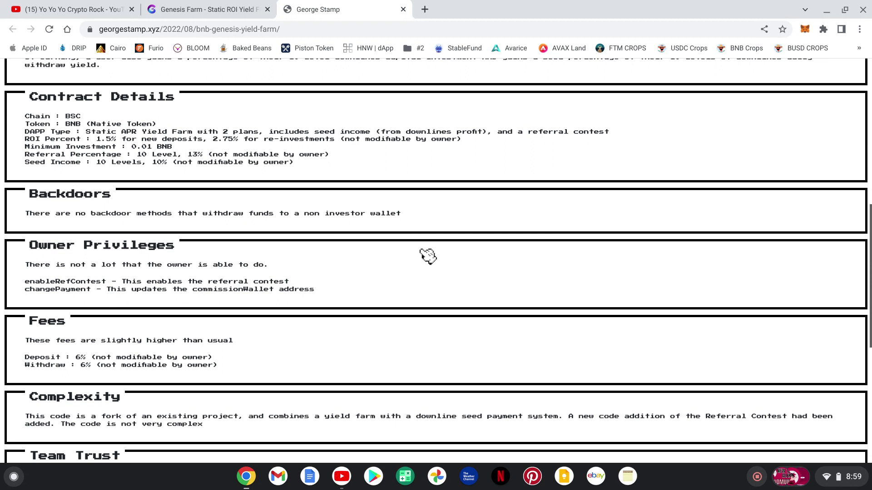
{"action": "scroll", "coordinate": [428, 255], "scroll_direction": "down", "scroll_amount": 1}
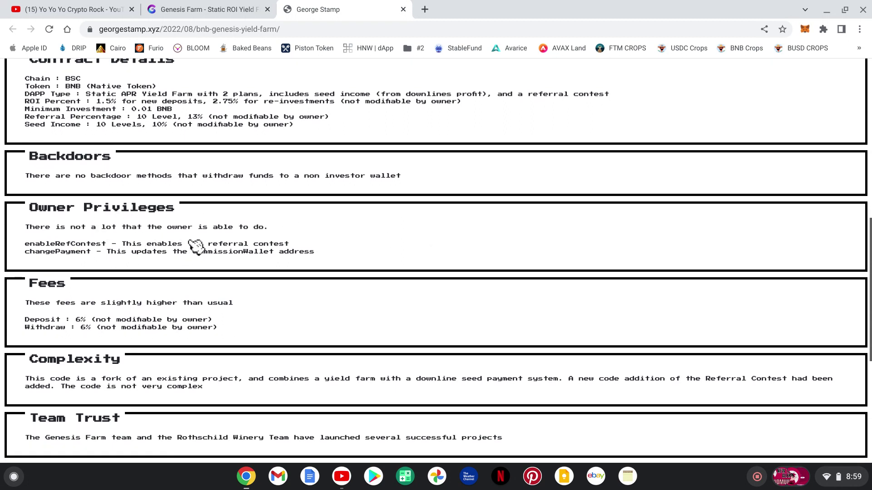
{"action": "scroll", "coordinate": [402, 237], "scroll_direction": "down", "scroll_amount": 1}
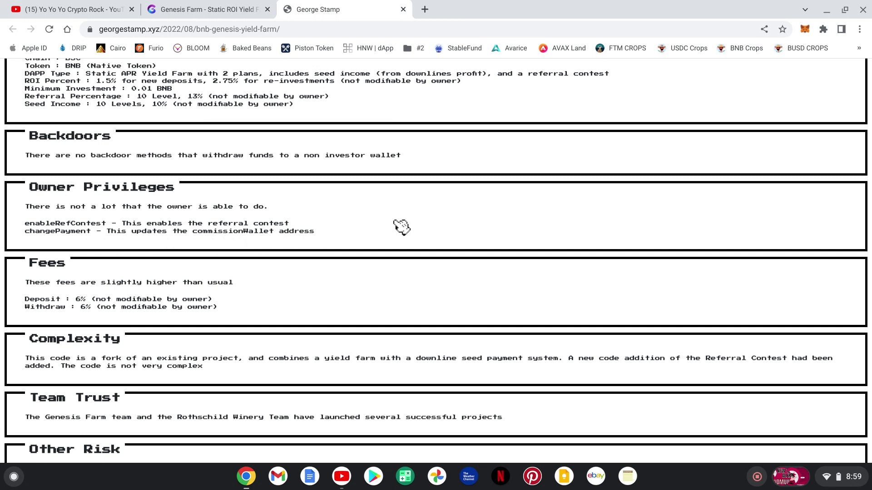
{"action": "scroll", "coordinate": [401, 226], "scroll_direction": "down", "scroll_amount": 2}
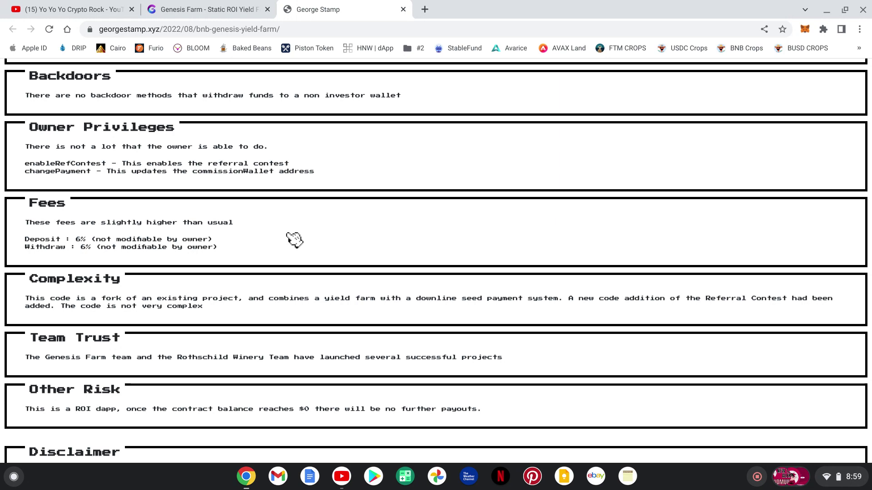
{"action": "scroll", "coordinate": [409, 244], "scroll_direction": "down", "scroll_amount": 2}
{"action": "scroll", "coordinate": [409, 244], "scroll_direction": "down", "scroll_amount": 3}
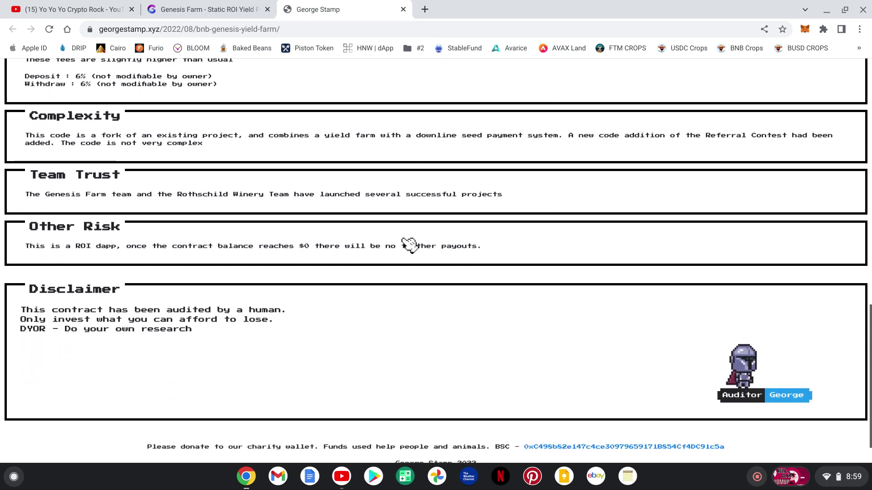
{"action": "scroll", "coordinate": [409, 244], "scroll_direction": "down", "scroll_amount": 1}
{"action": "scroll", "coordinate": [409, 244], "scroll_direction": "up", "scroll_amount": 15}
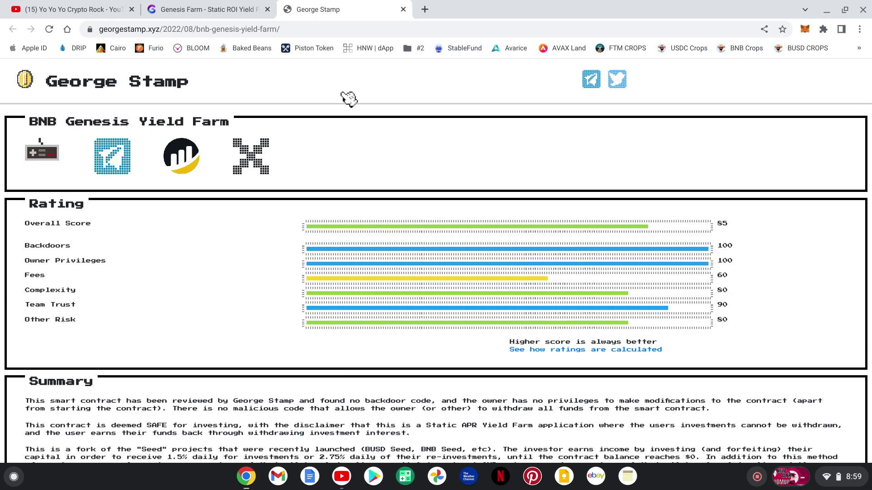
Check the launch countdown on Genesis Farm, then show the Yo Yo Yo Crypto Rock videos page.
{"action": "left_click", "coordinate": [207, 9]}
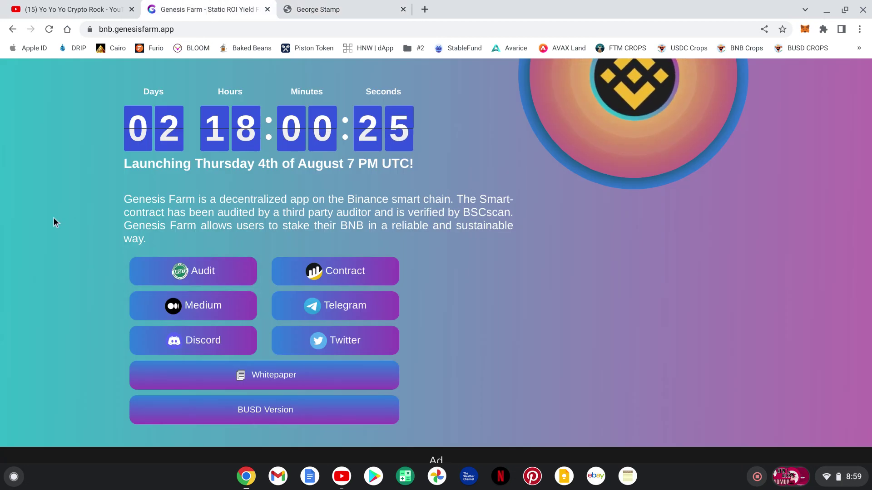
{"action": "scroll", "coordinate": [54, 218], "scroll_direction": "up", "scroll_amount": 4}
{"action": "scroll", "coordinate": [53, 217], "scroll_direction": "up", "scroll_amount": 1}
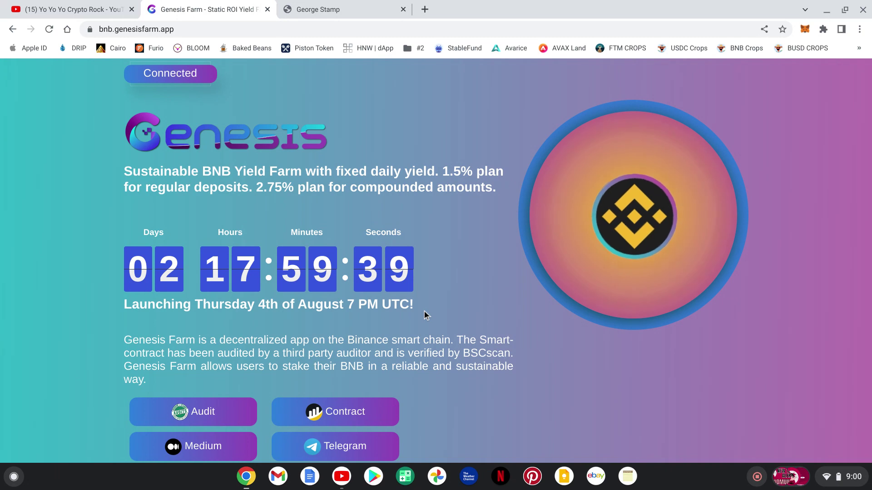
{"action": "left_click", "coordinate": [103, 9]}
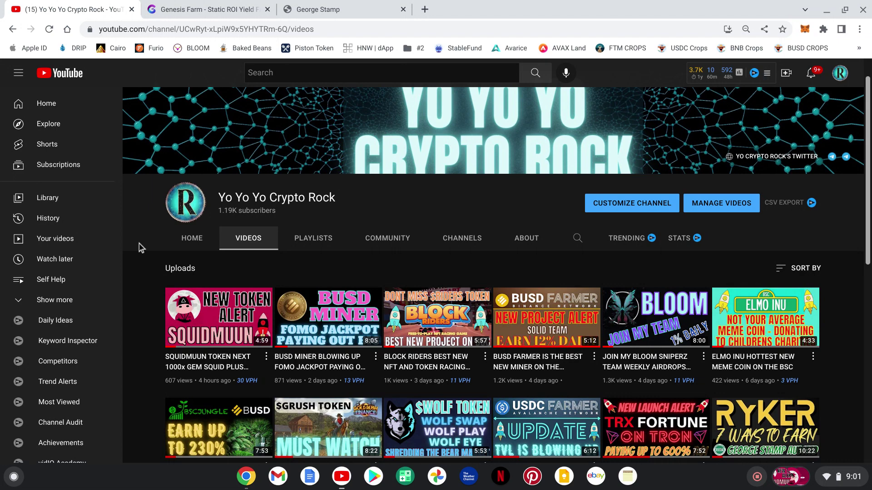
{"action": "scroll", "coordinate": [152, 272], "scroll_direction": "down", "scroll_amount": 5}
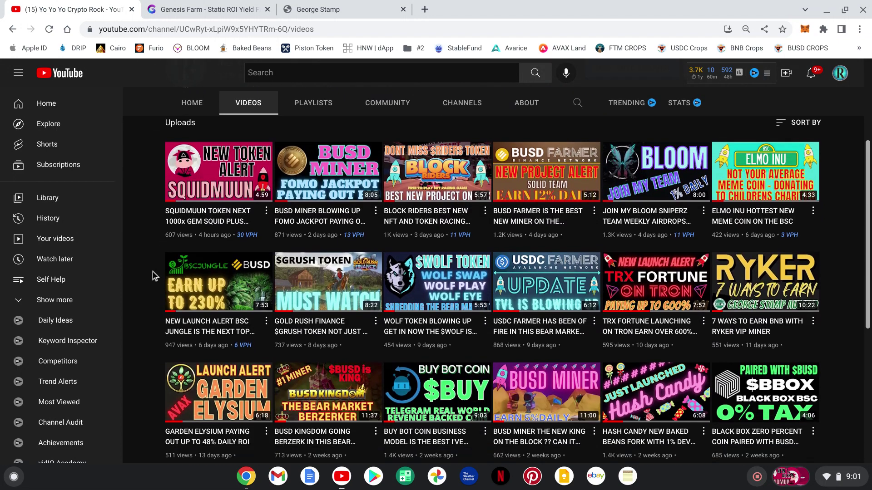
{"action": "scroll", "coordinate": [152, 272], "scroll_direction": "down", "scroll_amount": 3}
{"action": "scroll", "coordinate": [153, 272], "scroll_direction": "up", "scroll_amount": 10}
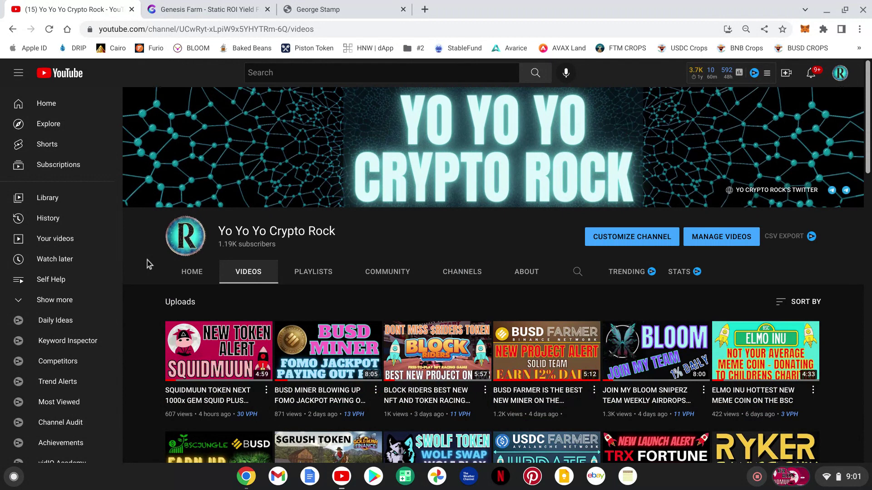
Return from the channel's videos page to the Genesis Farm launch page.
{"action": "left_click", "coordinate": [204, 9]}
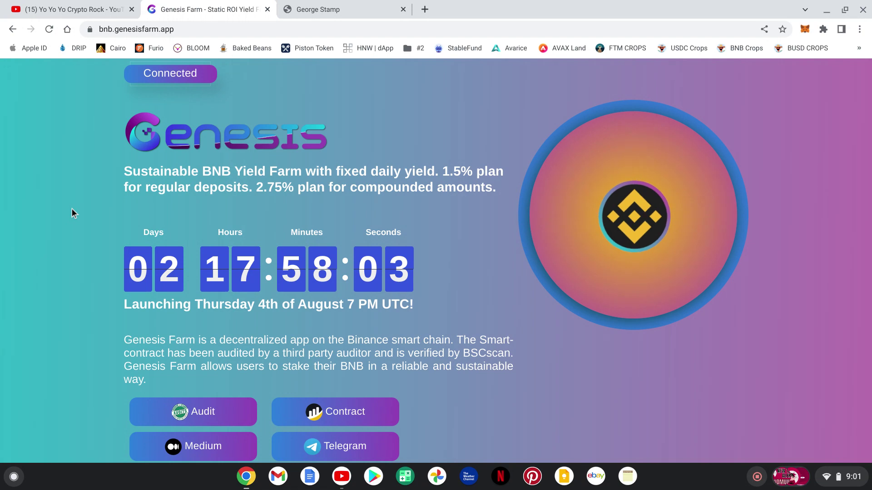
{"action": "scroll", "coordinate": [71, 213], "scroll_direction": "down", "scroll_amount": 2}
{"action": "scroll", "coordinate": [72, 213], "scroll_direction": "down", "scroll_amount": 1}
{"action": "scroll", "coordinate": [72, 213], "scroll_direction": "up", "scroll_amount": 3}
{"action": "scroll", "coordinate": [71, 214], "scroll_direction": "up", "scroll_amount": 1}
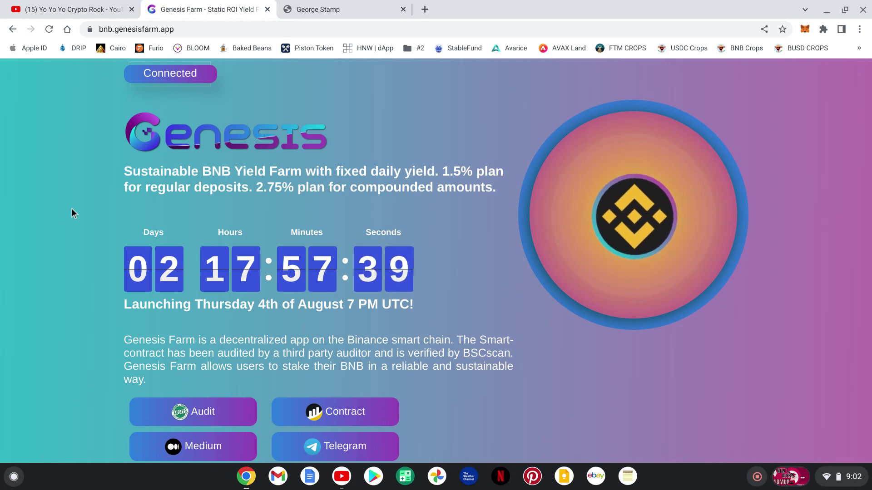
Bring back George Stamp's BNB Genesis Yield Farm review with its 85 overall score.
{"action": "left_click", "coordinate": [327, 9]}
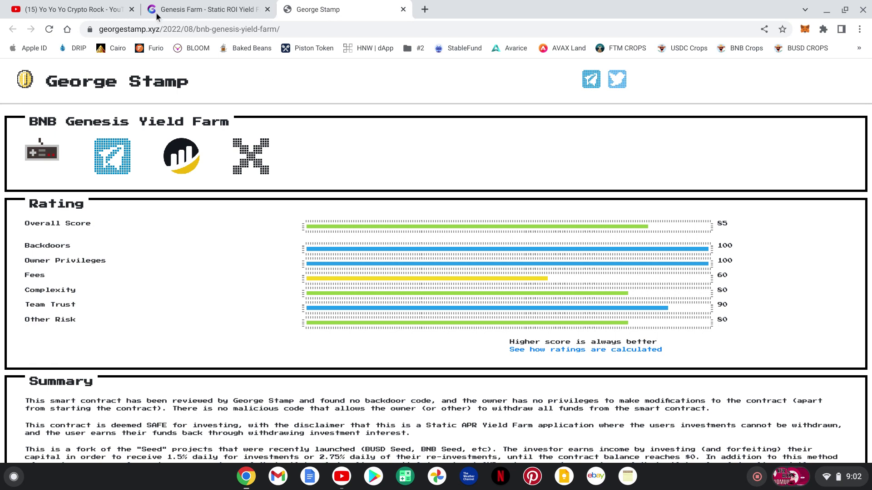
Show the Yo Yo Yo Crypto Rock channel videos page again.
{"action": "left_click", "coordinate": [97, 9]}
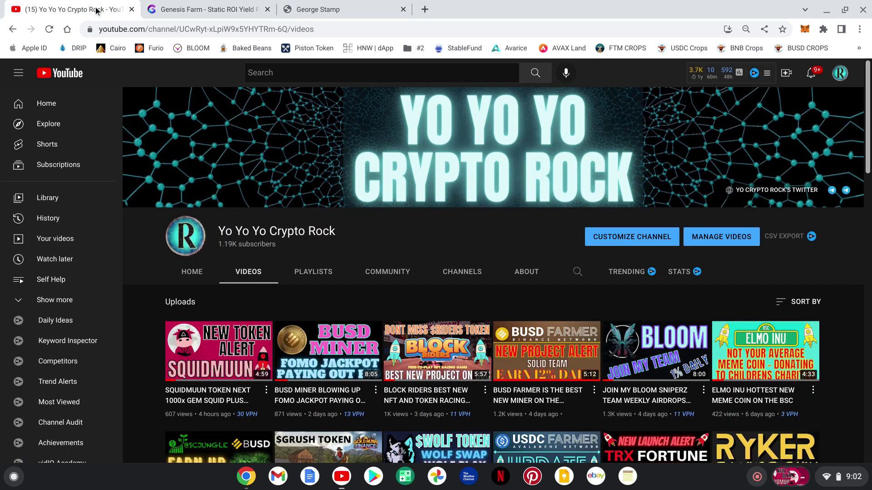